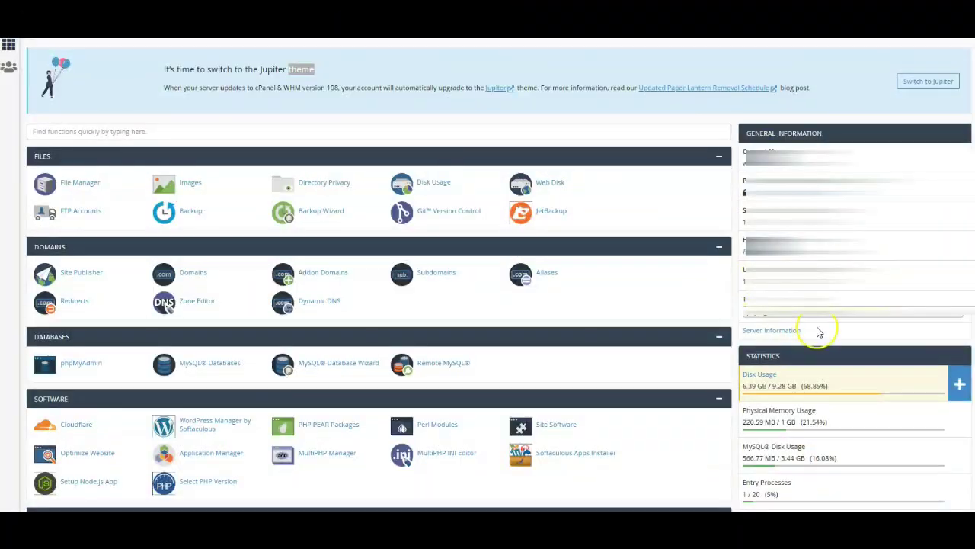
scroll(815, 333, "down", 1)
scroll(603, 272, "up", 1)
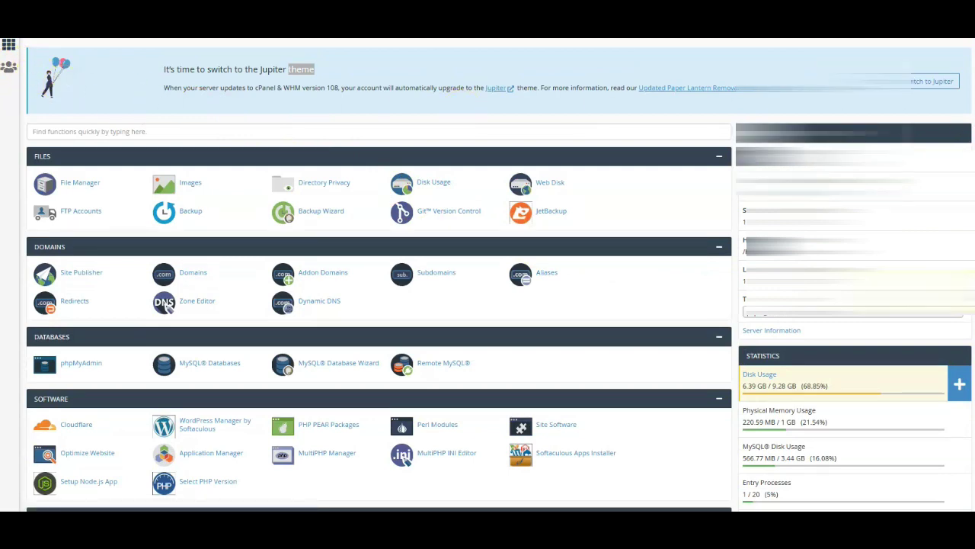
scroll(488, 305, "down", 1)
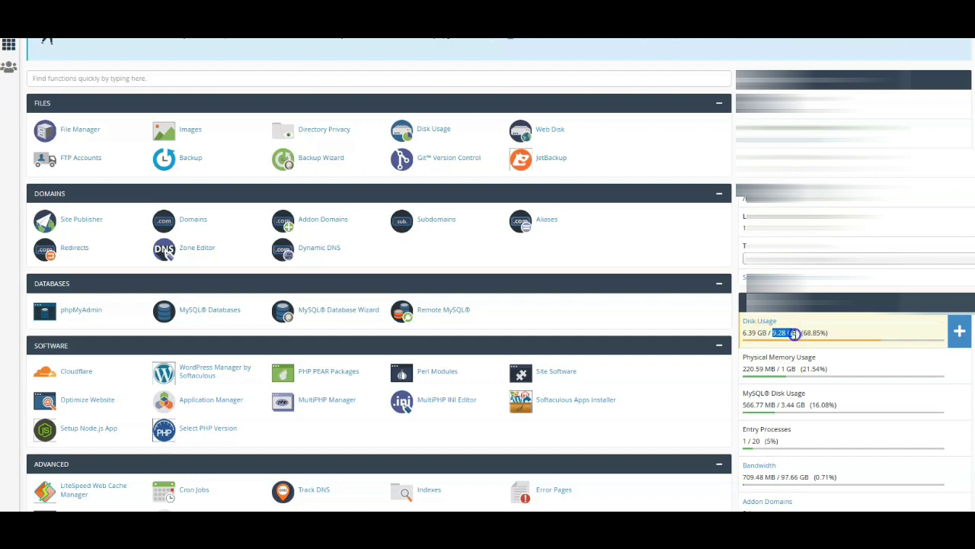
Check the 9.28 GB disk quota and memory limit, then open Disk Usage.
left_click_drag(794, 333, 797, 333)
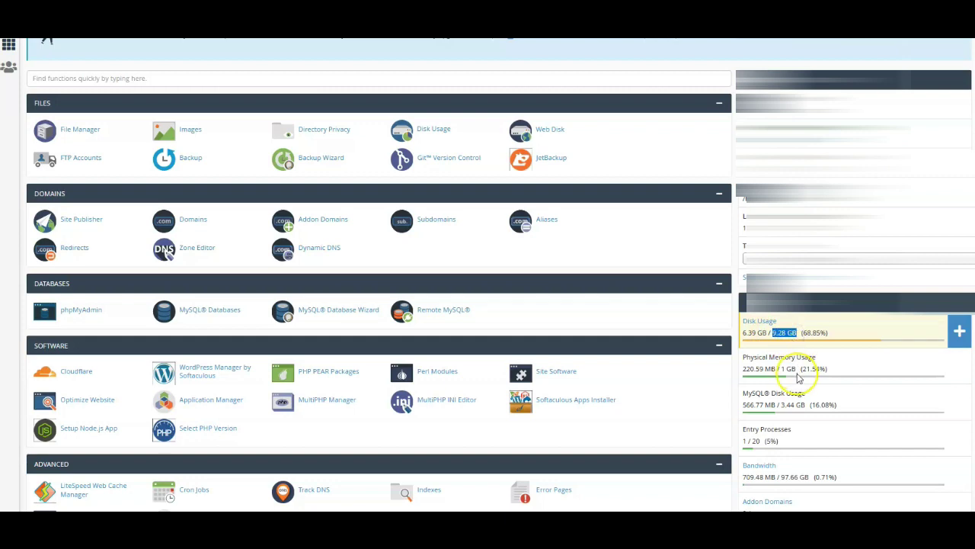
left_click(780, 365)
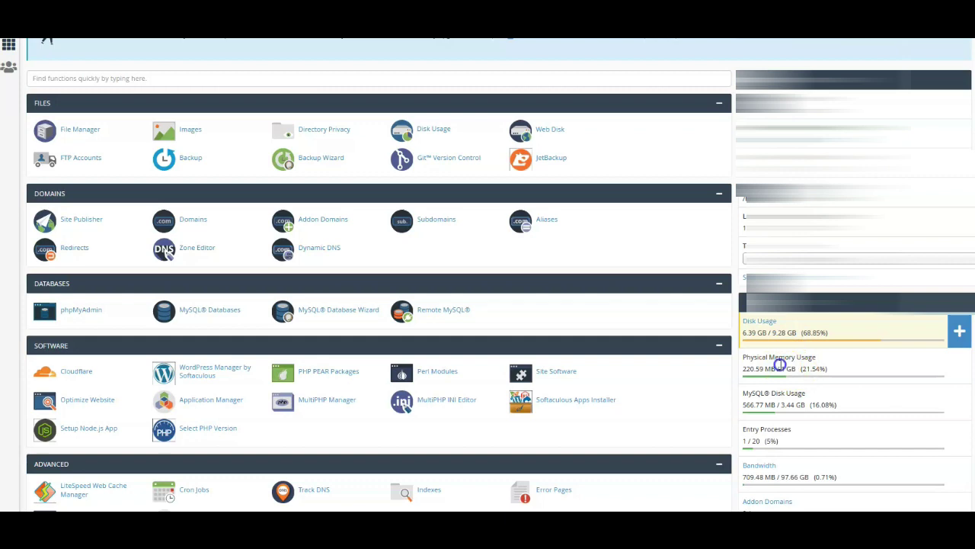
scroll(792, 369, "down", 1)
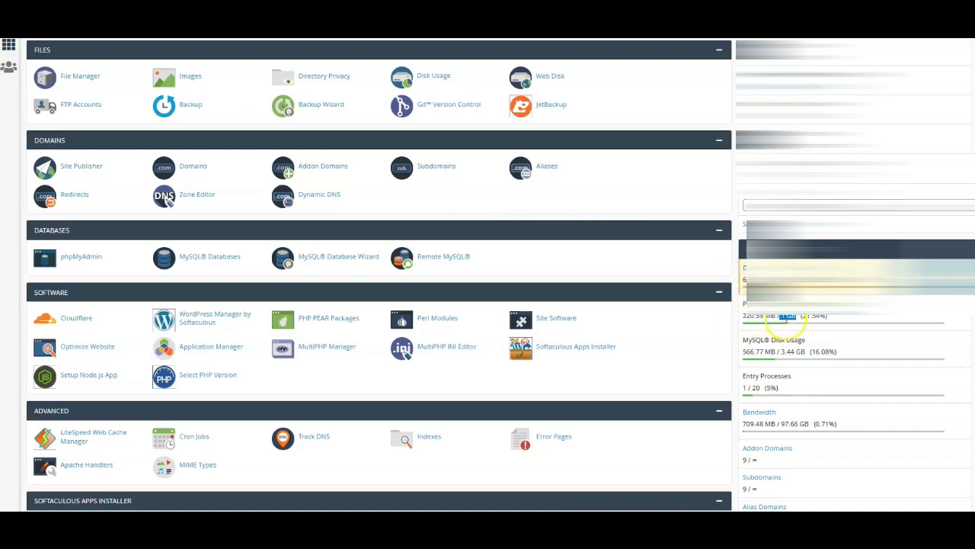
left_click(773, 354)
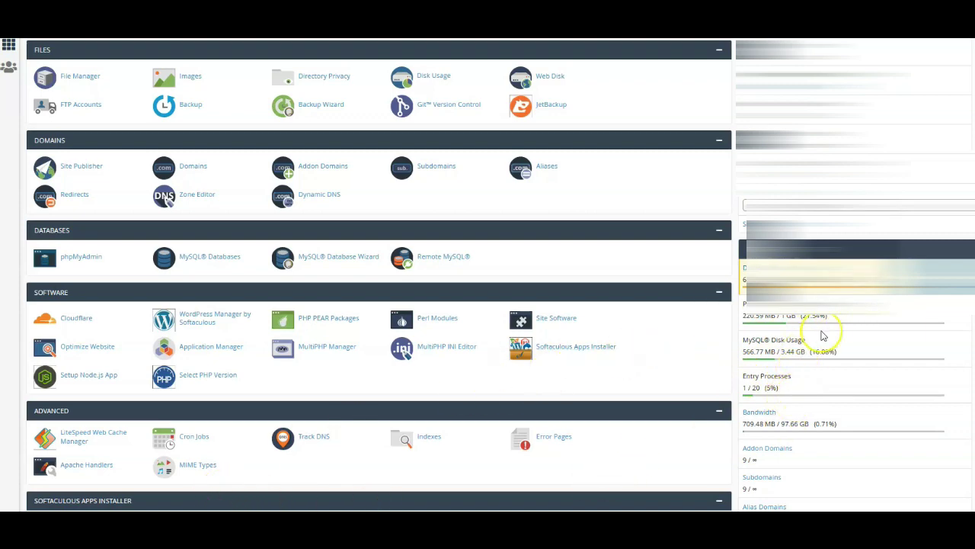
scroll(857, 317, "up", 1)
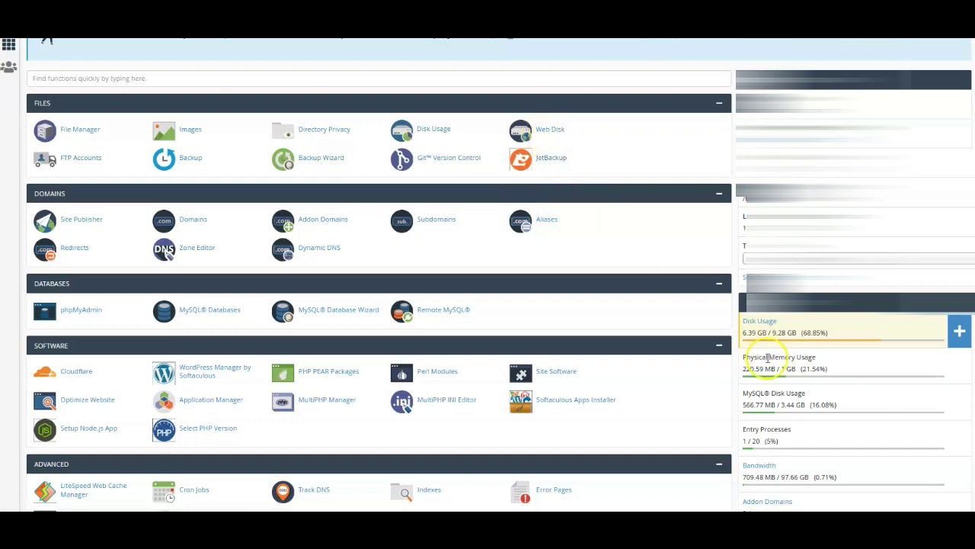
left_click(545, 134)
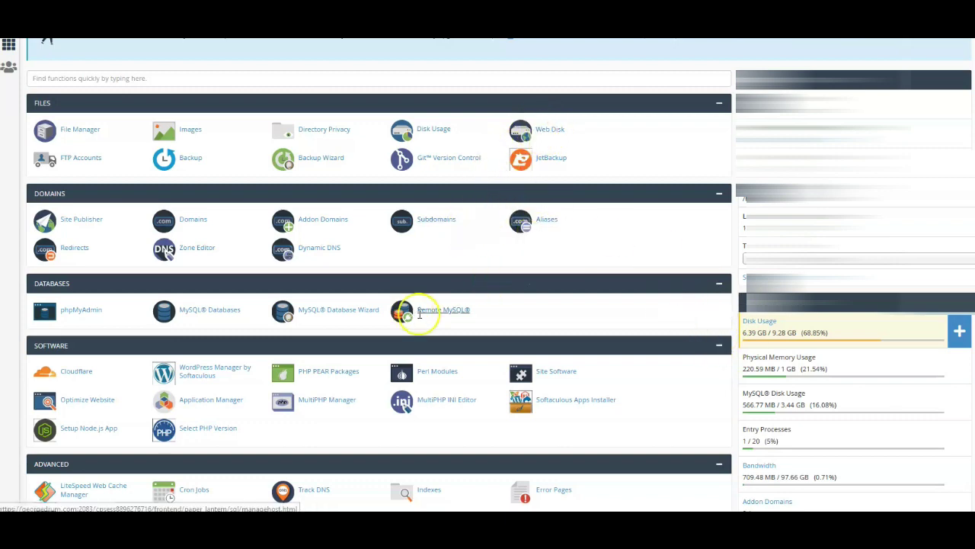
scroll(501, 339, "down", 3)
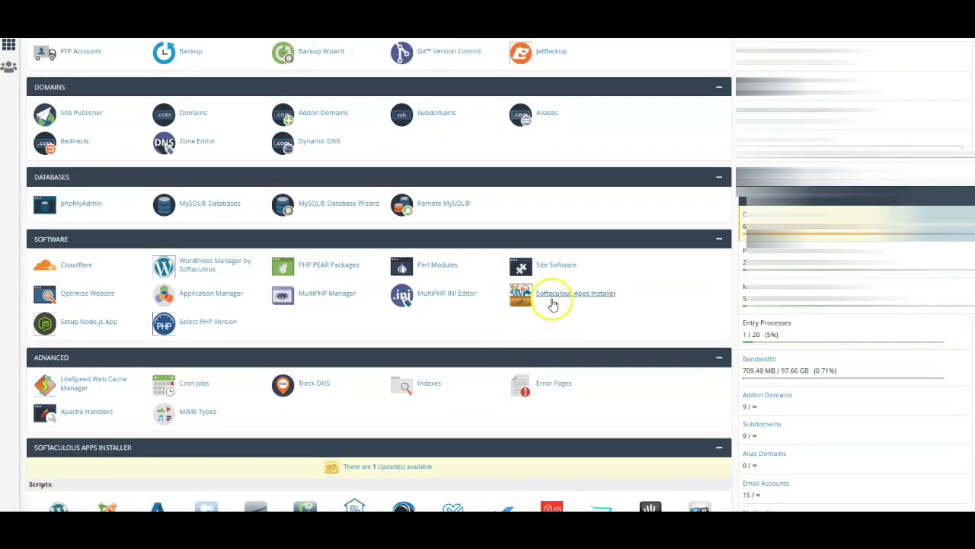
scroll(523, 272, "up", 3)
scroll(522, 272, "up", 1)
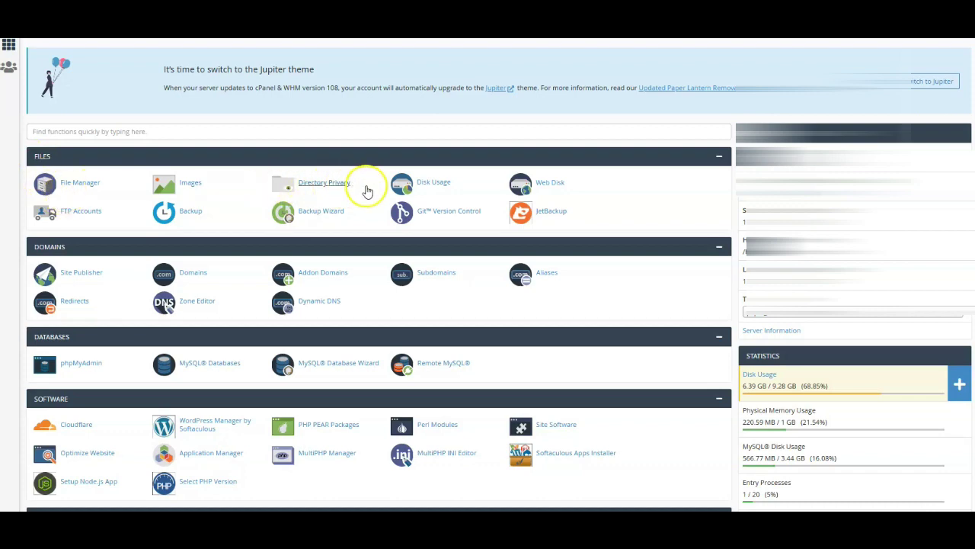
left_click(432, 186)
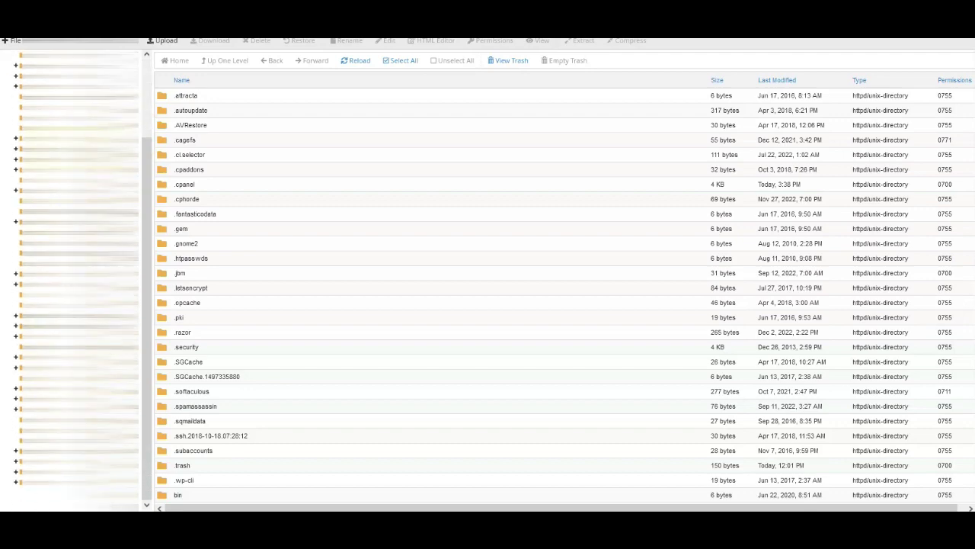
Drill down from a site folder in the directory tree into its wp-content folder.
left_click(30, 451)
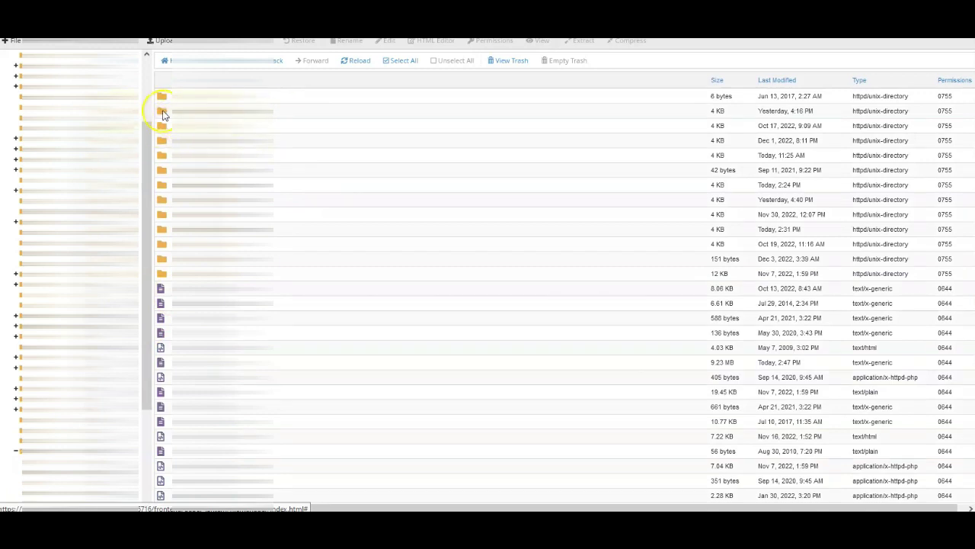
double_click(162, 111)
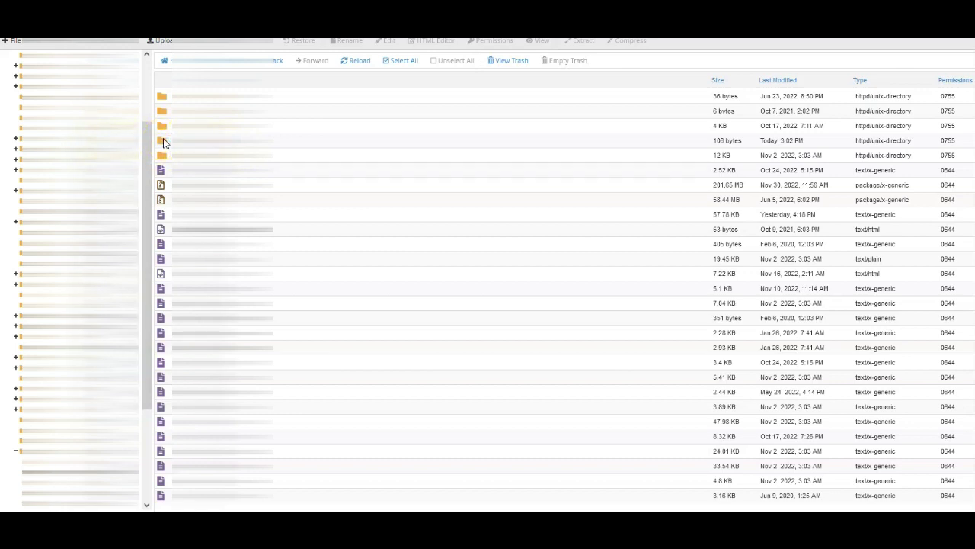
double_click(163, 142)
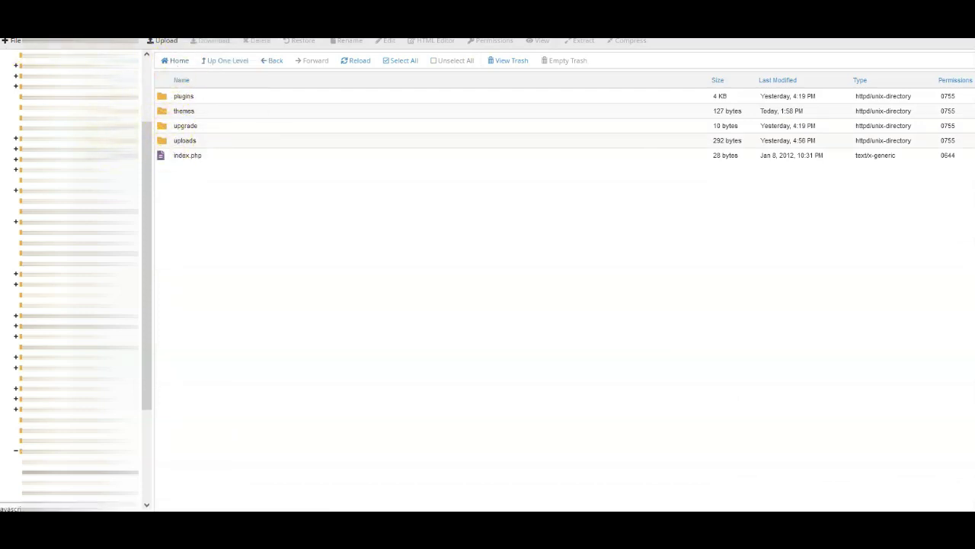
View public_html/wp-content/updraft, then go back up two levels to public_html.
left_click(178, 60)
double_click(175, 188)
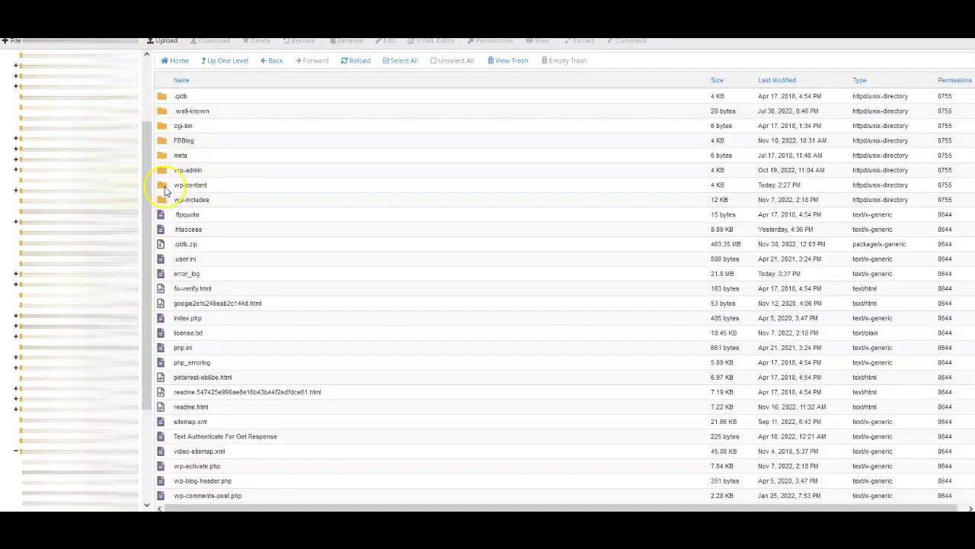
double_click(163, 186)
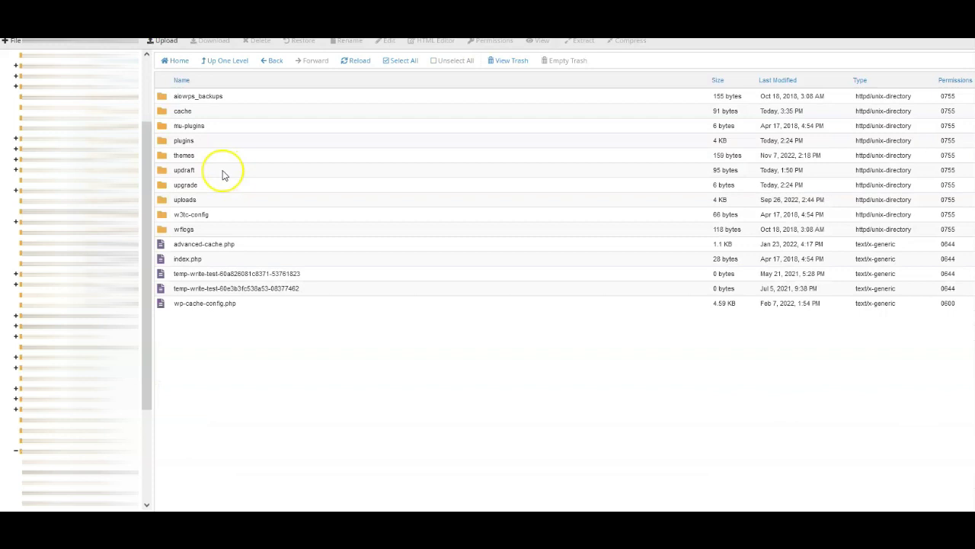
double_click(164, 170)
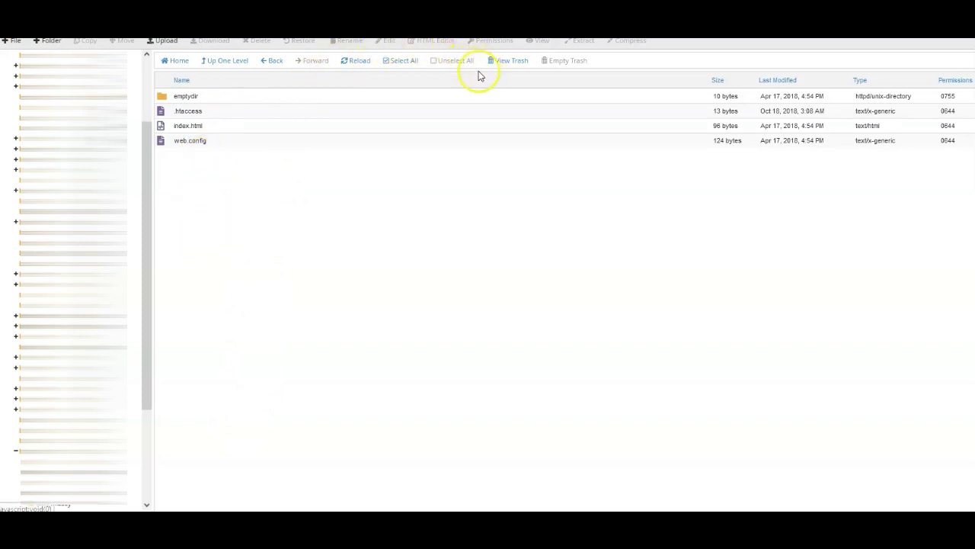
left_click(223, 61)
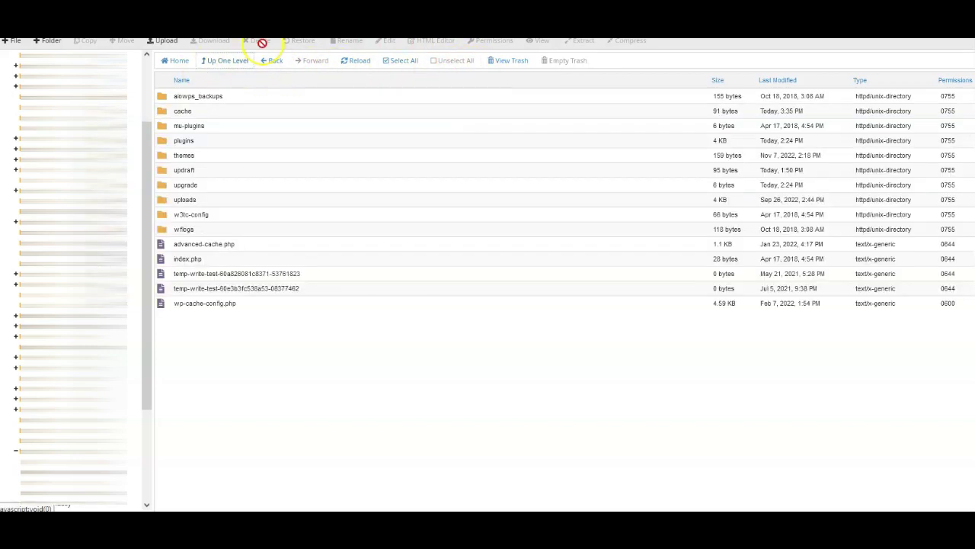
left_click(228, 61)
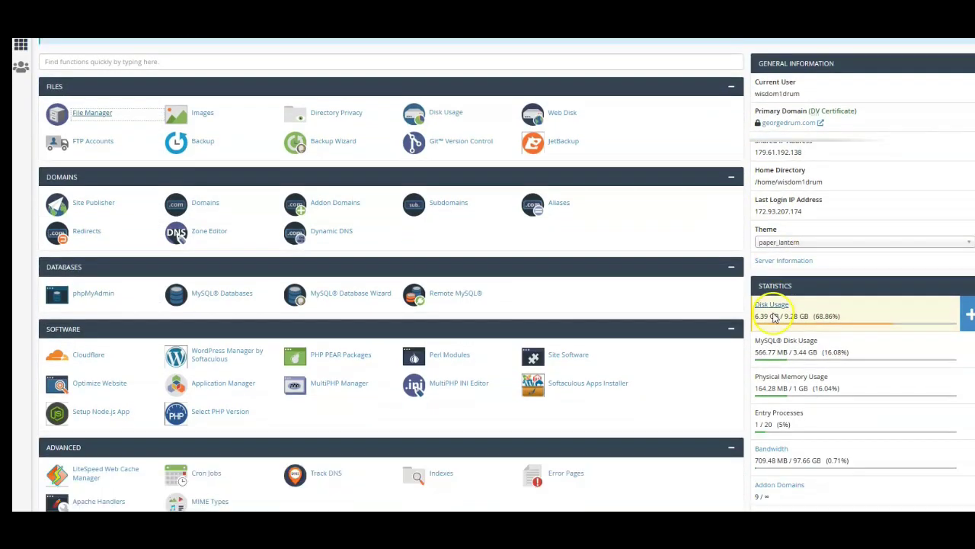
scroll(774, 317, "down", 3)
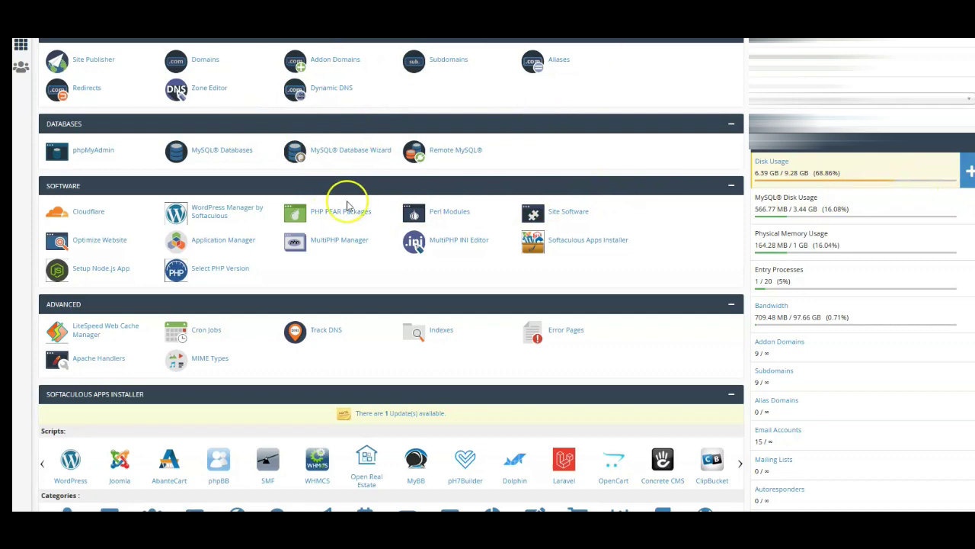
scroll(668, 170, "up", 3)
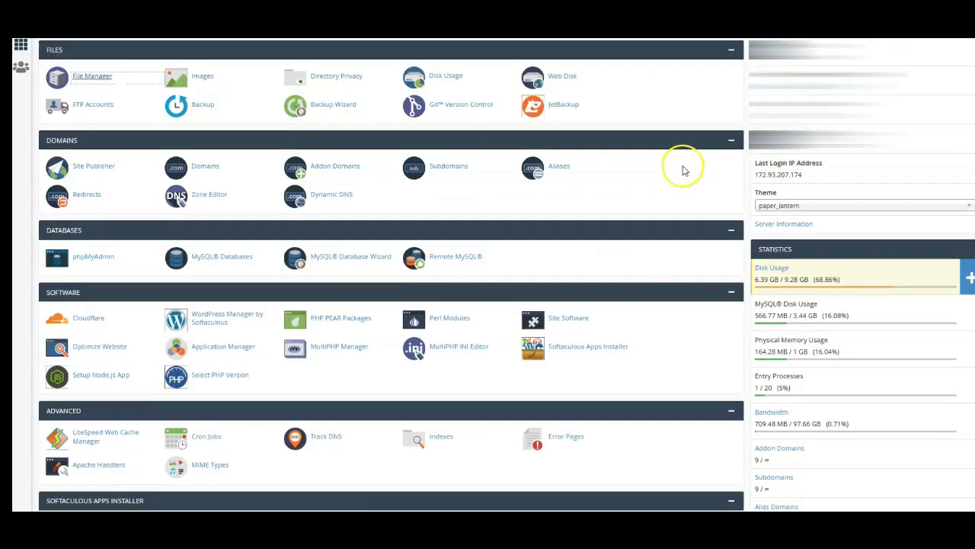